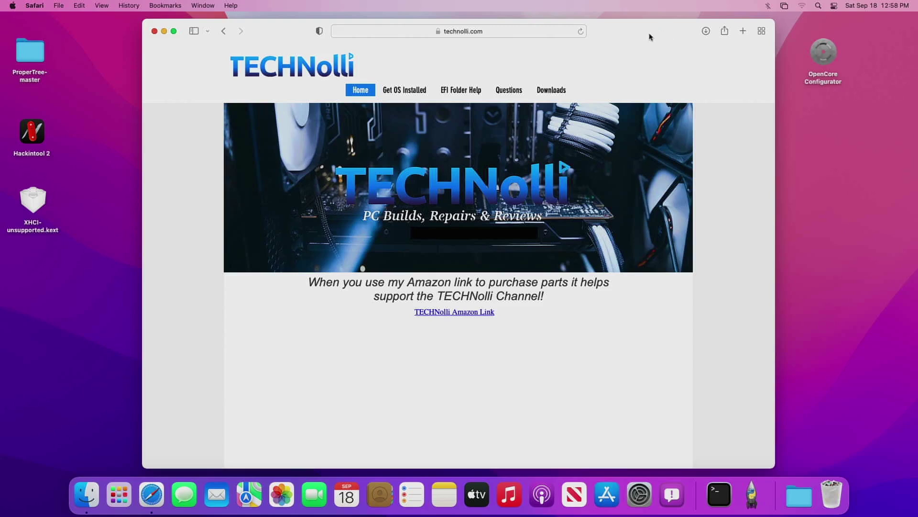
Bring the desktop into focus, leaving the TECHNolli page open in Safari.
{"action": "left_click", "coordinate": [37, 134]}
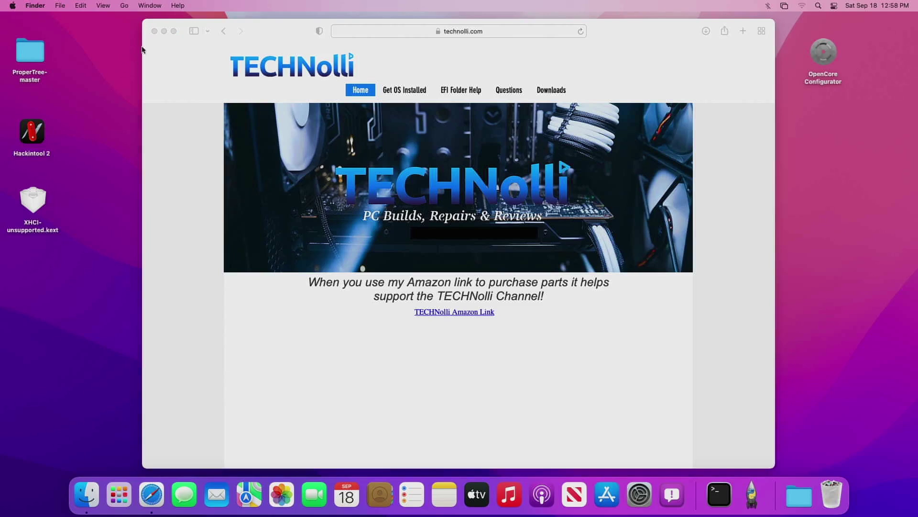
Close Safari and launch Hackintool 2 to show its USB page at full height.
{"action": "left_click", "coordinate": [154, 31]}
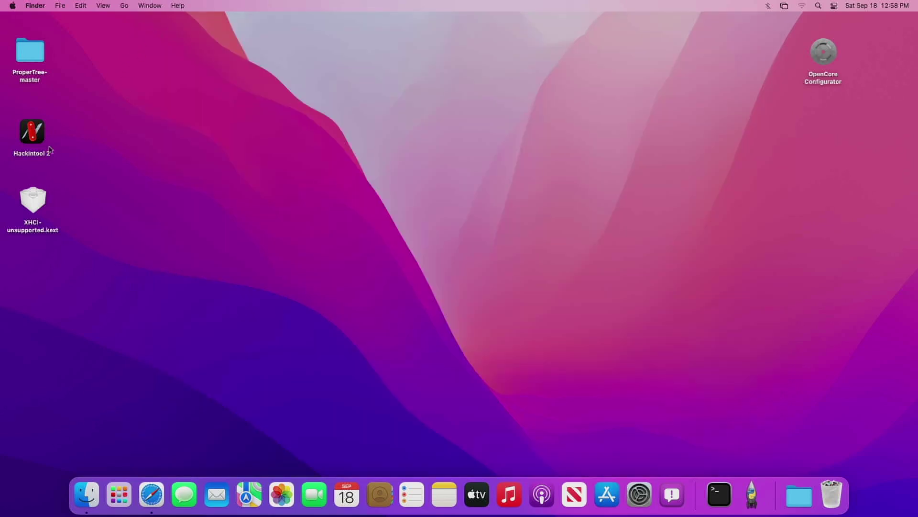
{"action": "double_click", "coordinate": [34, 136]}
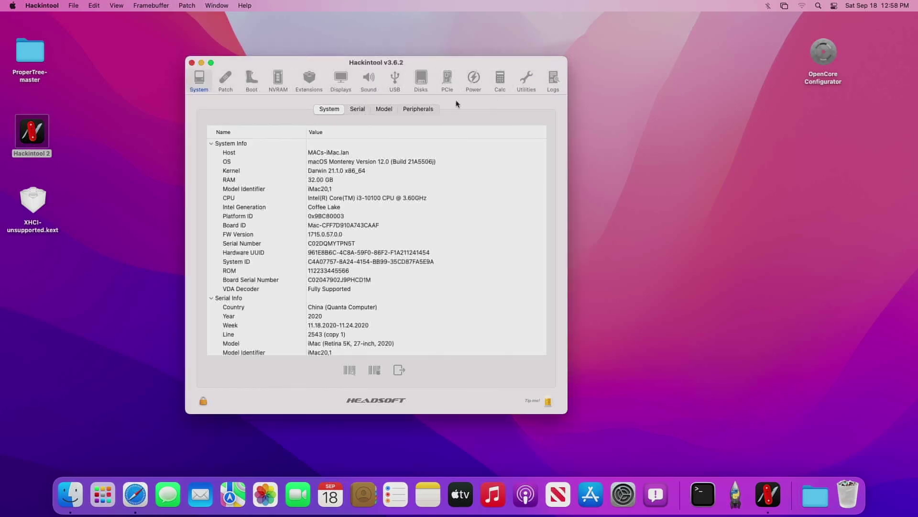
{"action": "left_click", "coordinate": [395, 81]}
{"action": "left_click_drag", "start_coordinate": [425, 63], "coordinate": [448, 69]}
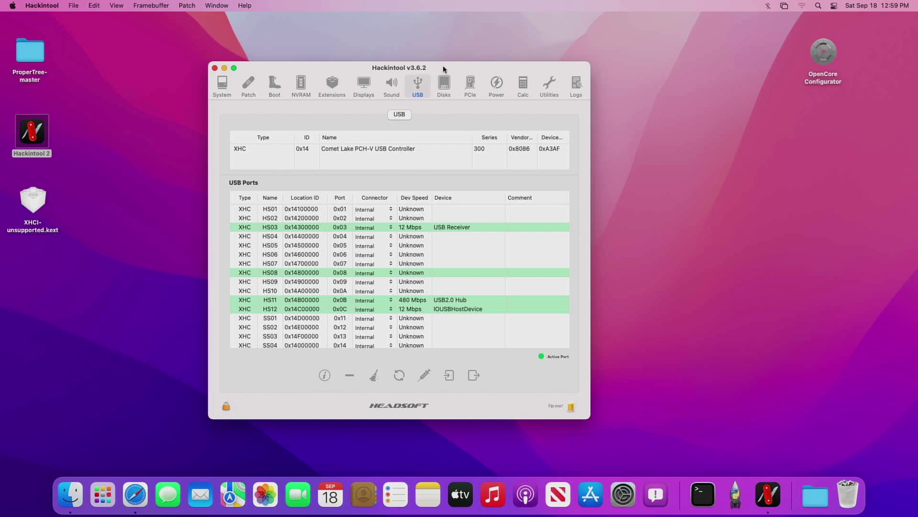
{"action": "double_click", "coordinate": [491, 67]}
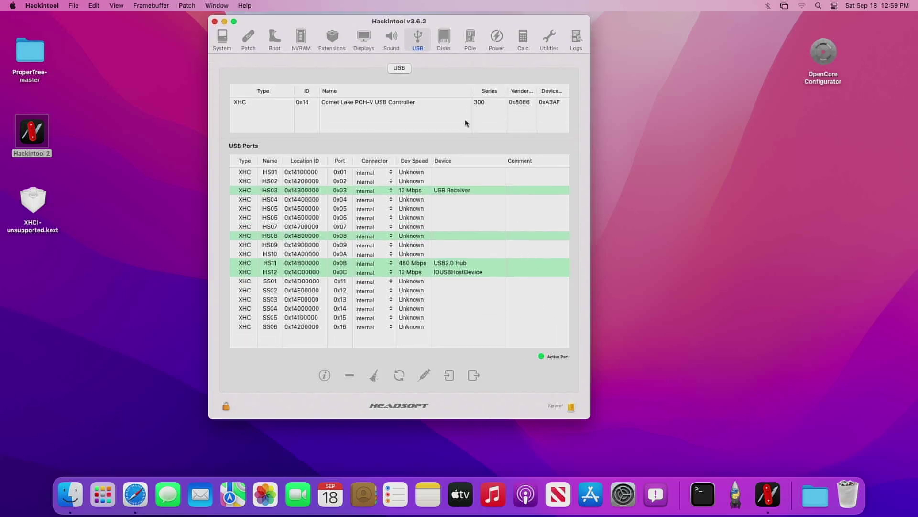
Move the Hackintool window aside while USB drives are plugged into each port.
{"action": "left_click_drag", "start_coordinate": [517, 27], "coordinate": [533, 40]}
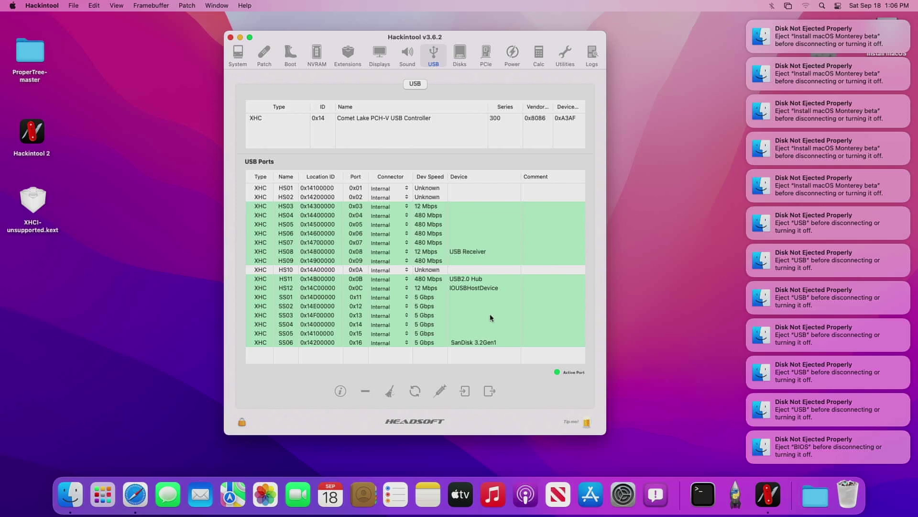
Delete the unused ports HS10, HS02 and HS01 from the USB port map.
{"action": "left_click", "coordinate": [427, 271]}
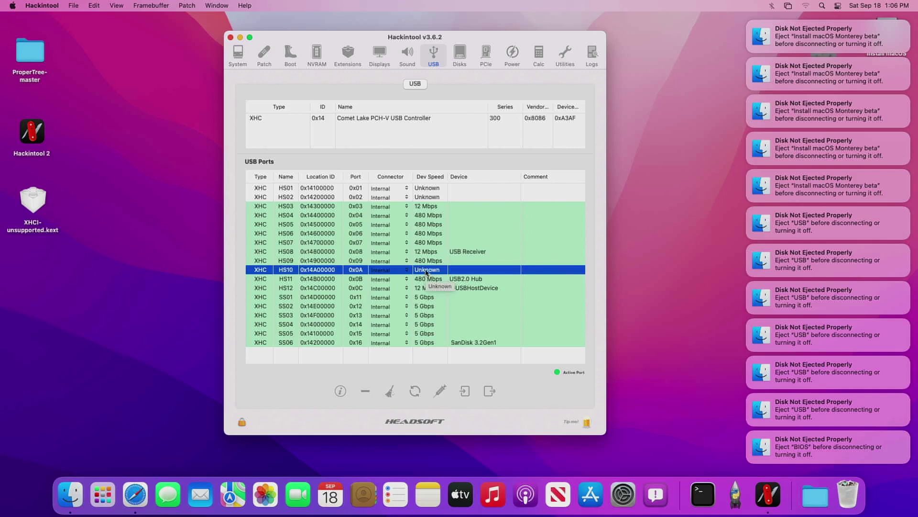
{"action": "left_click", "coordinate": [432, 198], "text": "super"}
{"action": "left_click", "coordinate": [434, 189], "text": "super"}
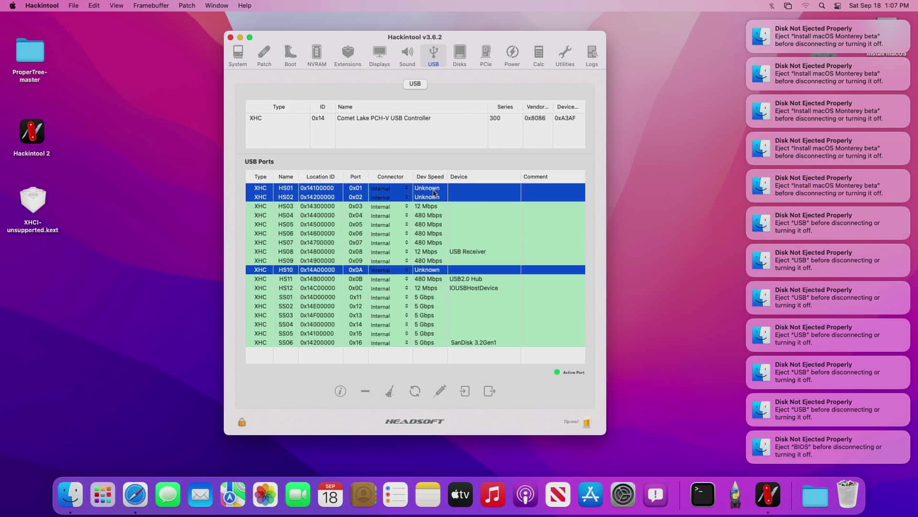
{"action": "left_click", "coordinate": [365, 393]}
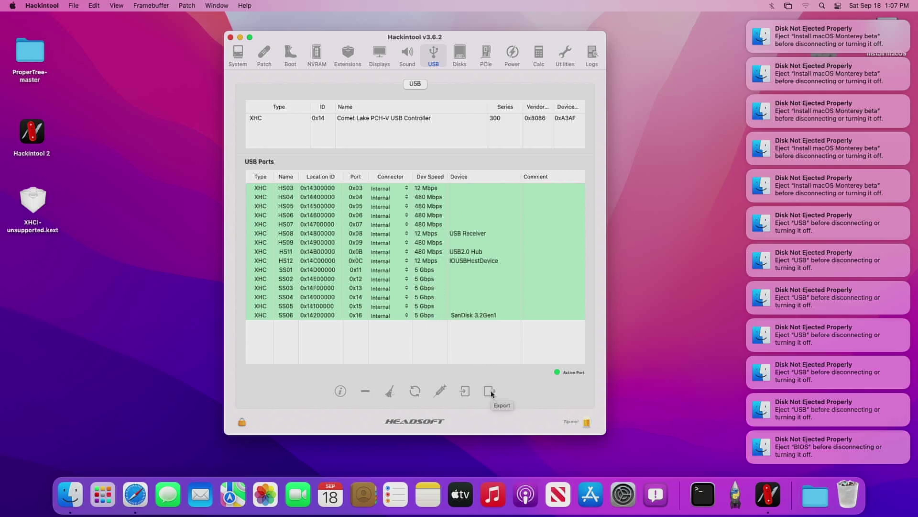
Dismiss the disk-ejection notifications and export the port map as USBPorts.kext and SSDT files.
{"action": "left_click", "coordinate": [749, 22]}
{"action": "left_click", "coordinate": [749, 22]}
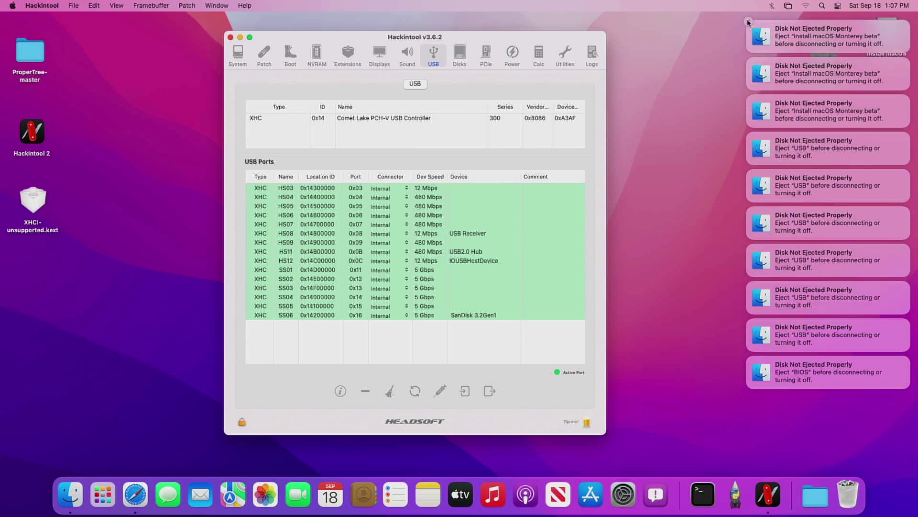
{"action": "left_click", "coordinate": [749, 22]}
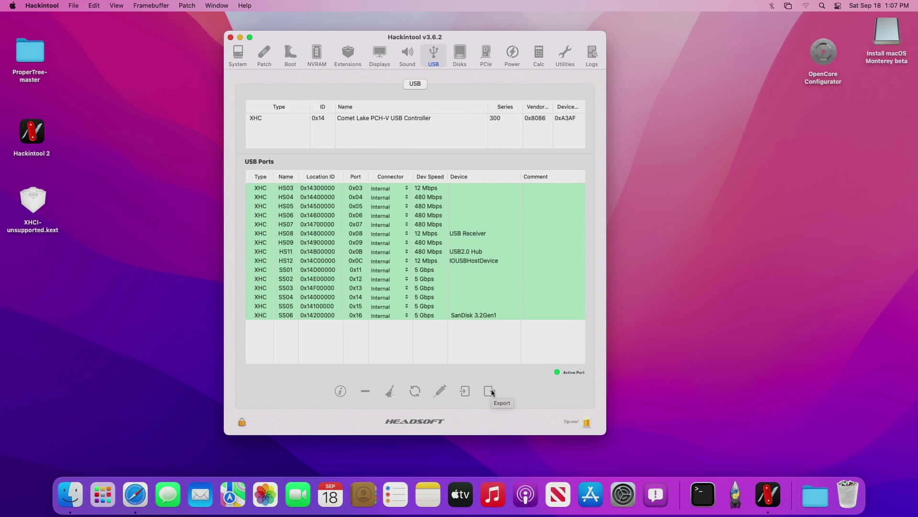
{"action": "left_click", "coordinate": [490, 391]}
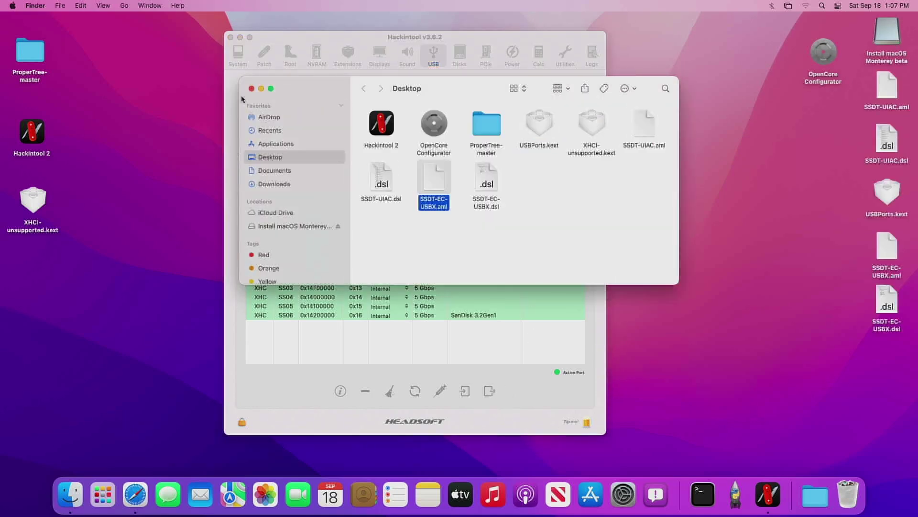
Close the exported files window, locate USBPorts.kext on the desktop, and quit Hackintool.
{"action": "left_click", "coordinate": [252, 88]}
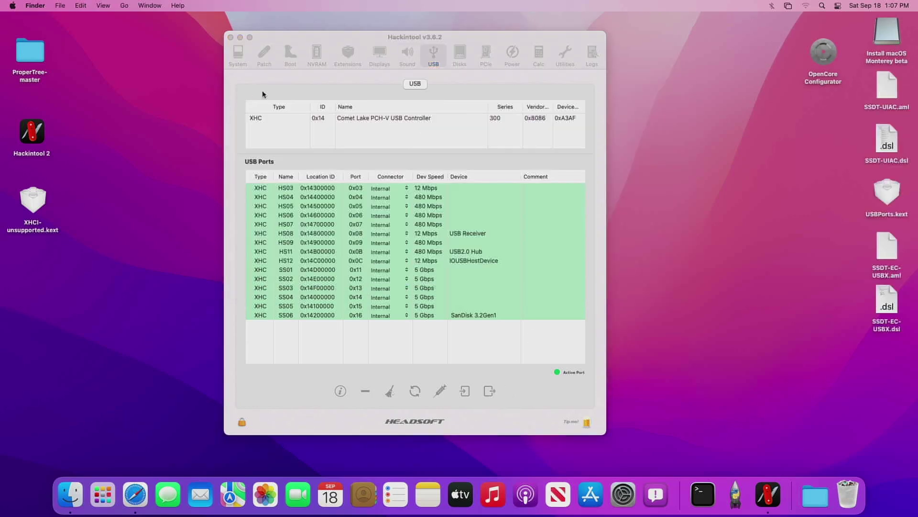
{"action": "left_click", "coordinate": [887, 201]}
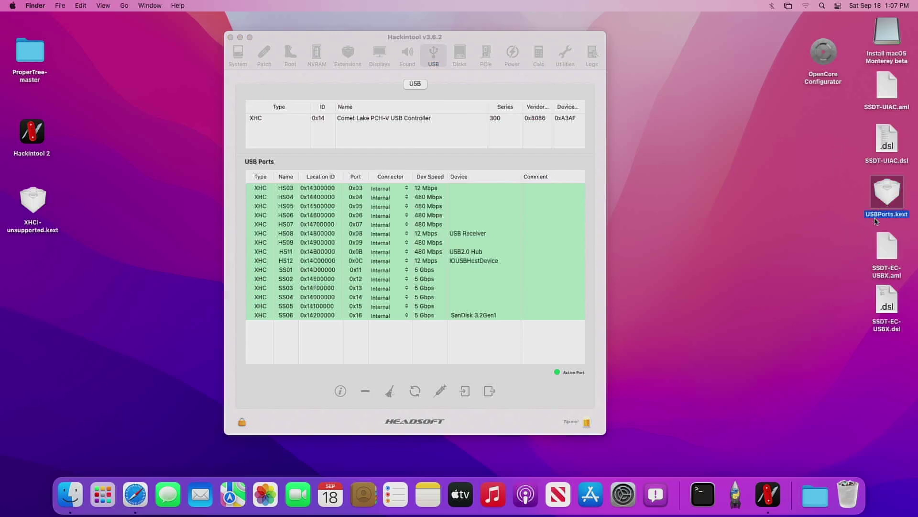
{"action": "left_click", "coordinate": [850, 207]}
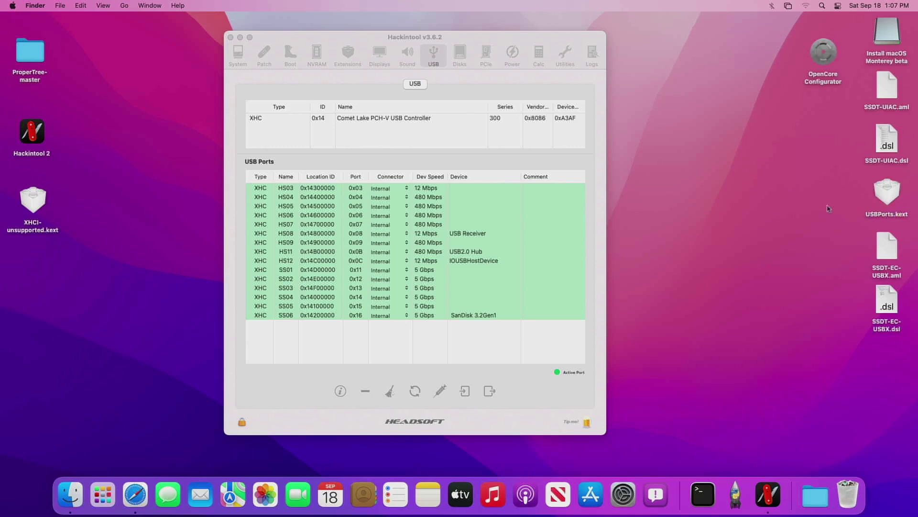
{"action": "left_click", "coordinate": [230, 36]}
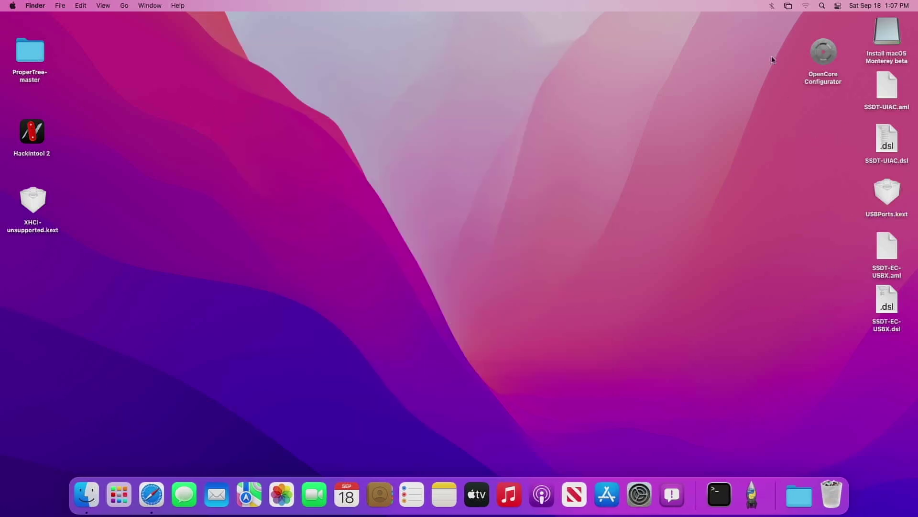
Mount the internal SSD's EFI partition disk0s1 with OpenCore Configurator's Mount EFI tool, entering the admin password.
{"action": "left_click", "coordinate": [824, 54]}
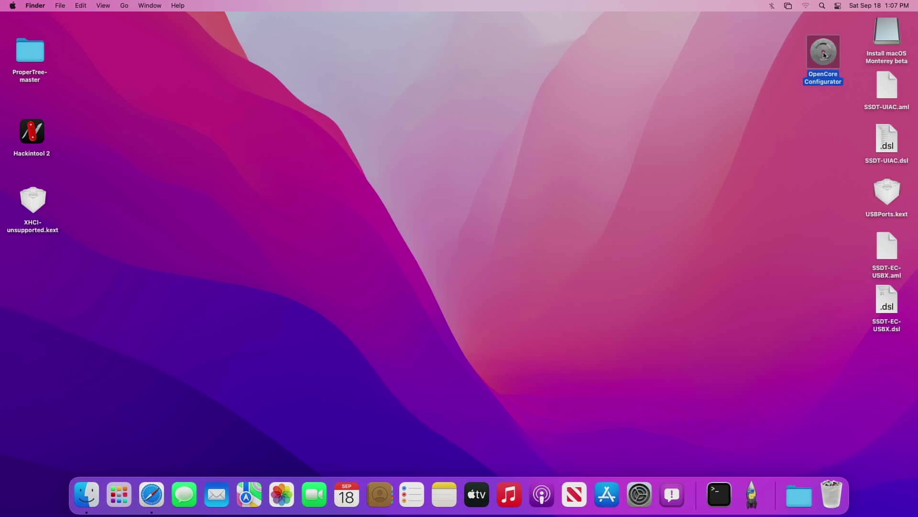
{"action": "double_click", "coordinate": [823, 54]}
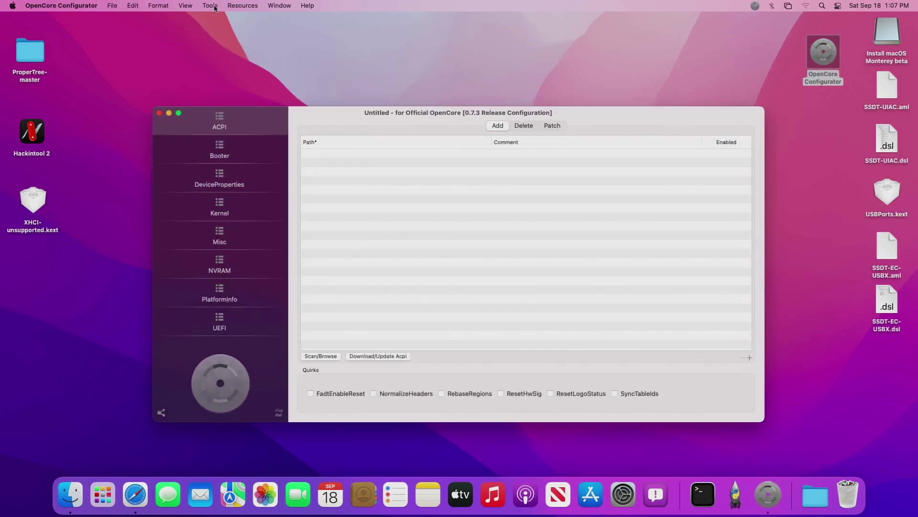
{"action": "left_click", "coordinate": [210, 6]}
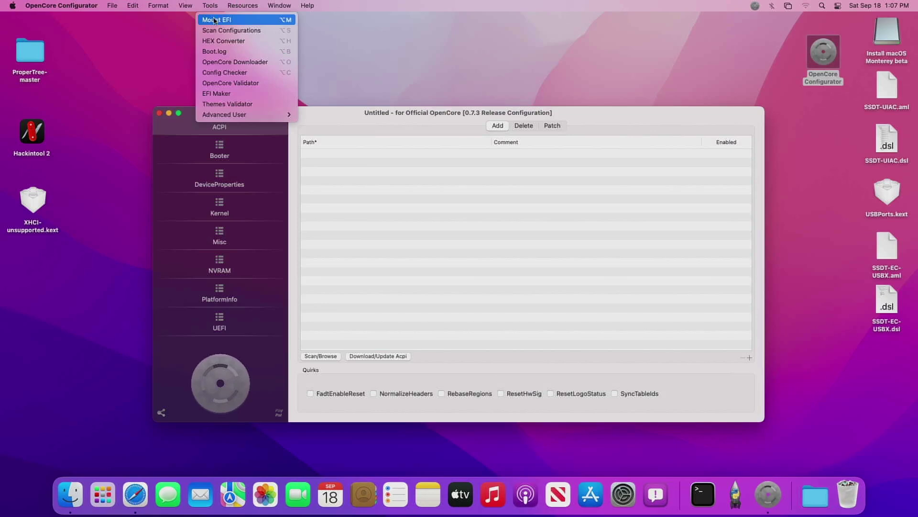
{"action": "left_click", "coordinate": [215, 20]}
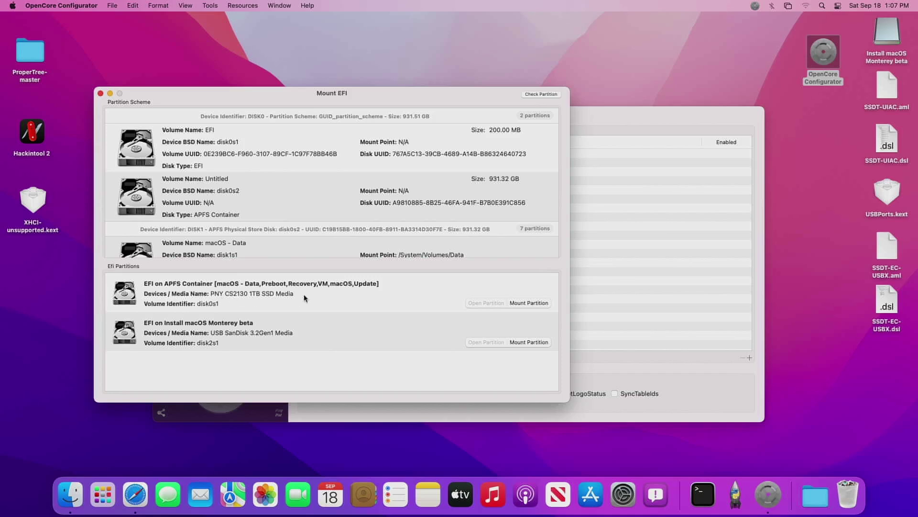
{"action": "left_click", "coordinate": [529, 306]}
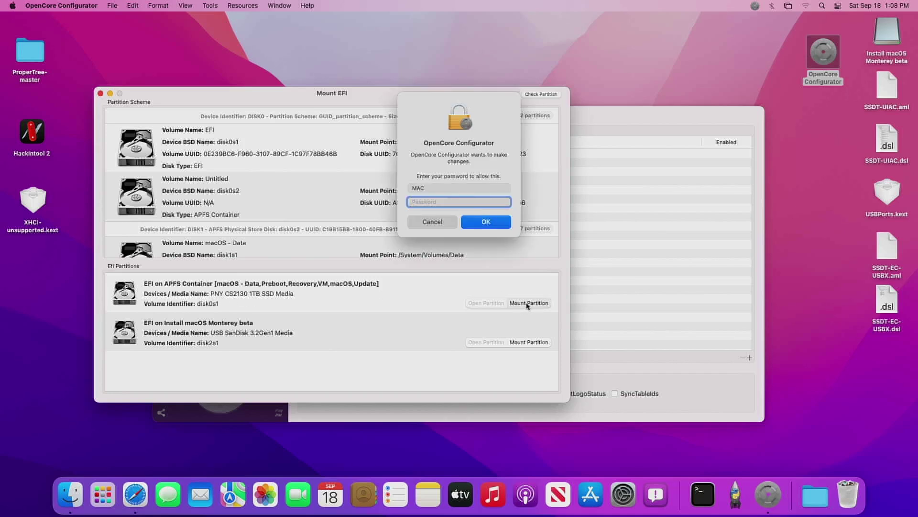
{"action": "type", "text": "*****"}
{"action": "key", "text": "Return"}
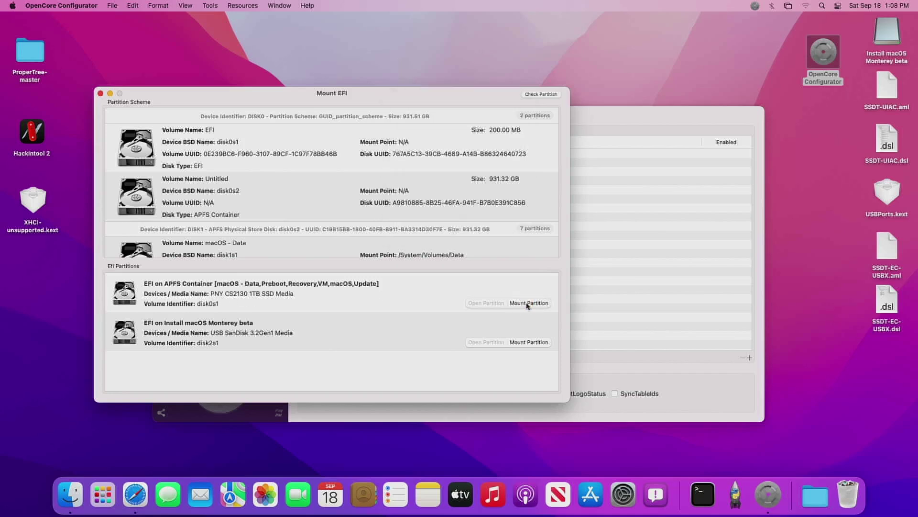
Open EFI/OC/Kexts on the mounted partition and copy USBPorts.kext from the desktop into it.
{"action": "left_click", "coordinate": [486, 302]}
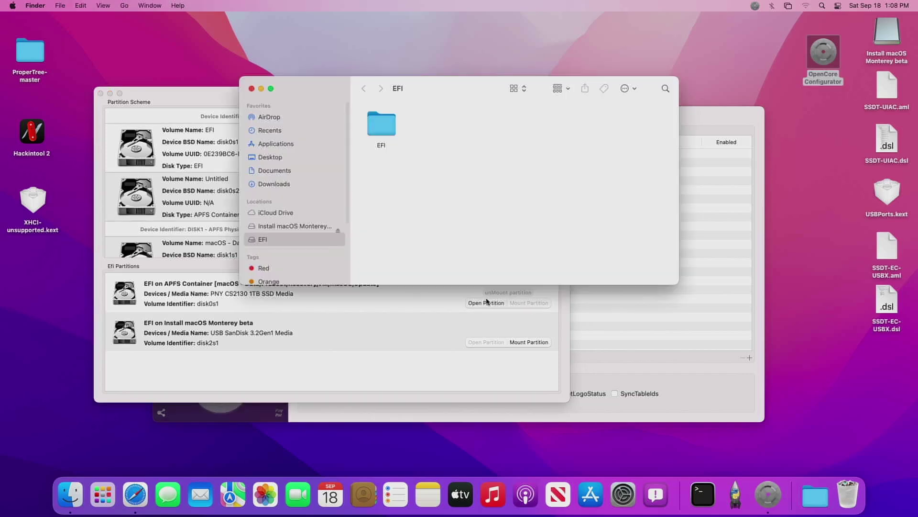
{"action": "double_click", "coordinate": [388, 128]}
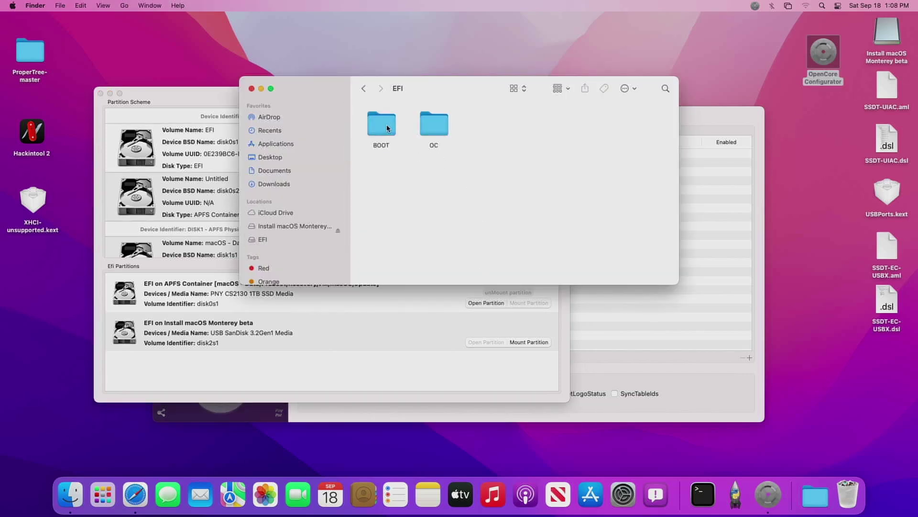
{"action": "double_click", "coordinate": [442, 124]}
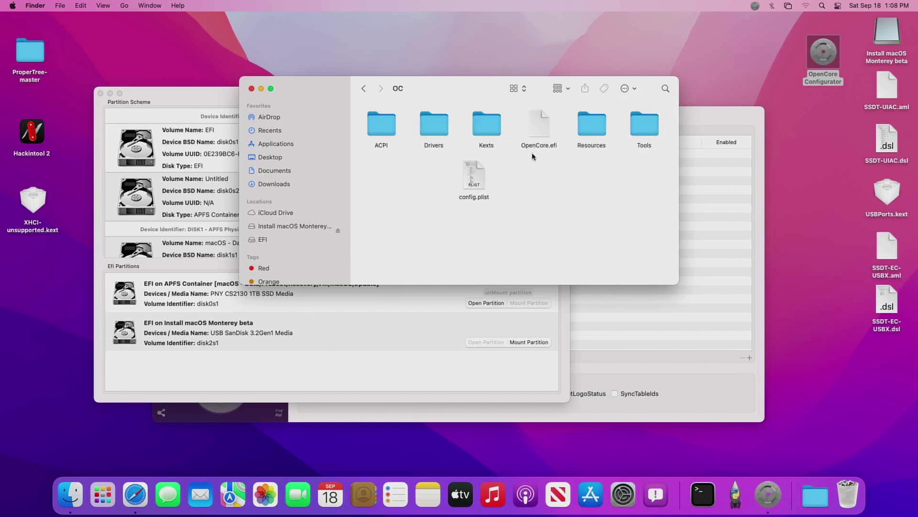
{"action": "left_click", "coordinate": [492, 134]}
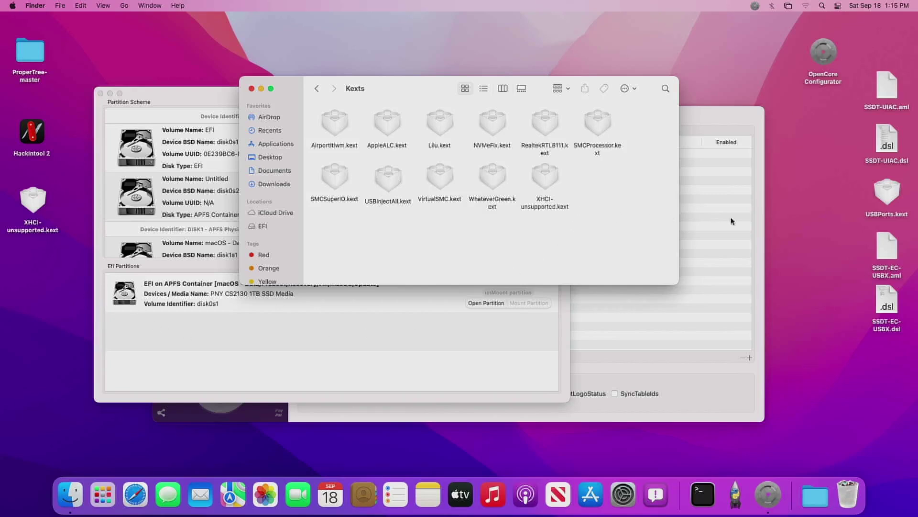
{"action": "left_click_drag", "start_coordinate": [887, 191], "coordinate": [414, 240]}
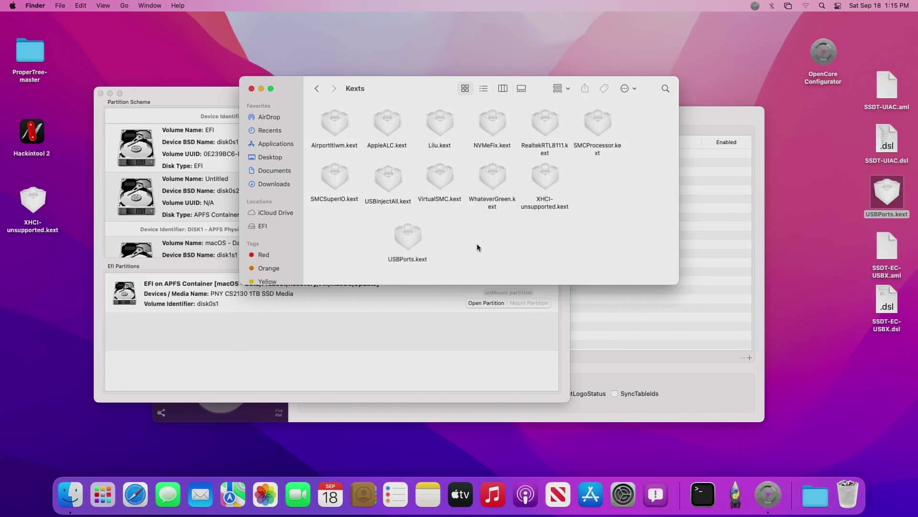
Remove USBInjectAll.kext from the EFI's Kexts folder with Move to Trash.
{"action": "left_click", "coordinate": [393, 181]}
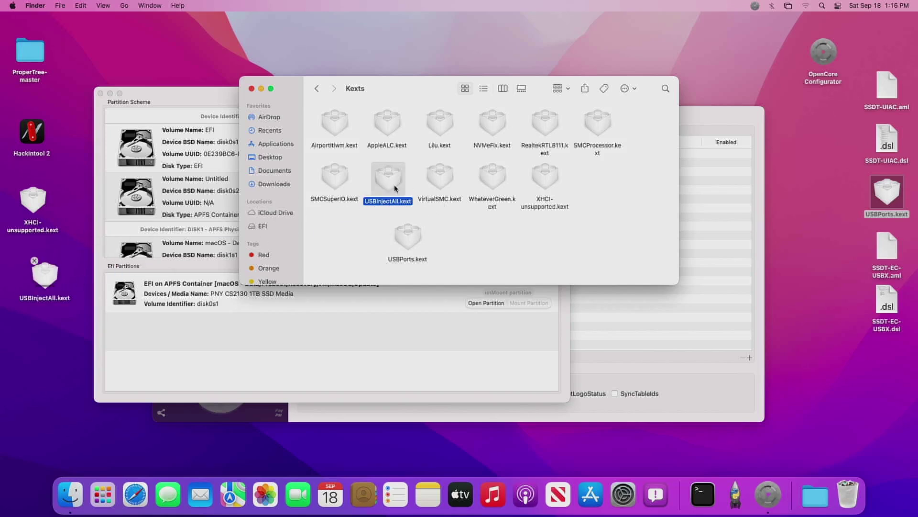
{"action": "right_click", "coordinate": [390, 185]}
{"action": "left_click", "coordinate": [414, 224]}
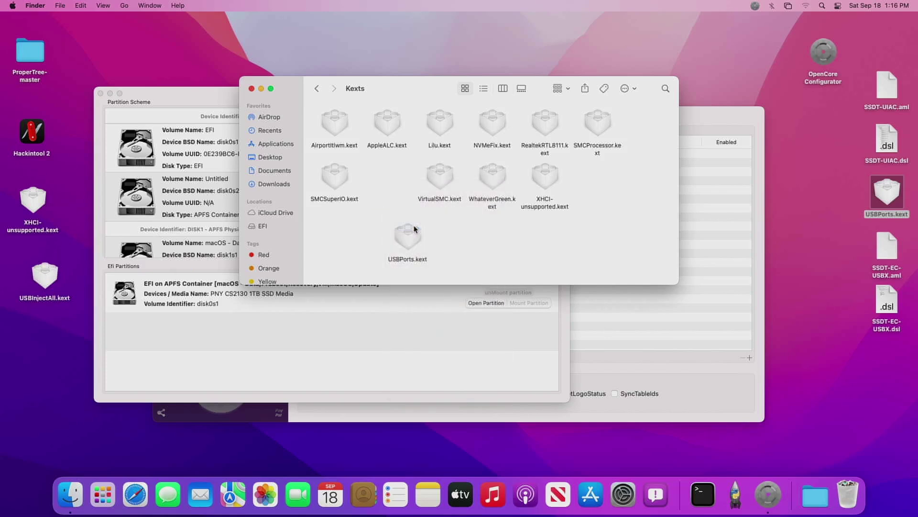
Open the OC folder's config.plist with OpenCore Configurator.
{"action": "left_click", "coordinate": [316, 89]}
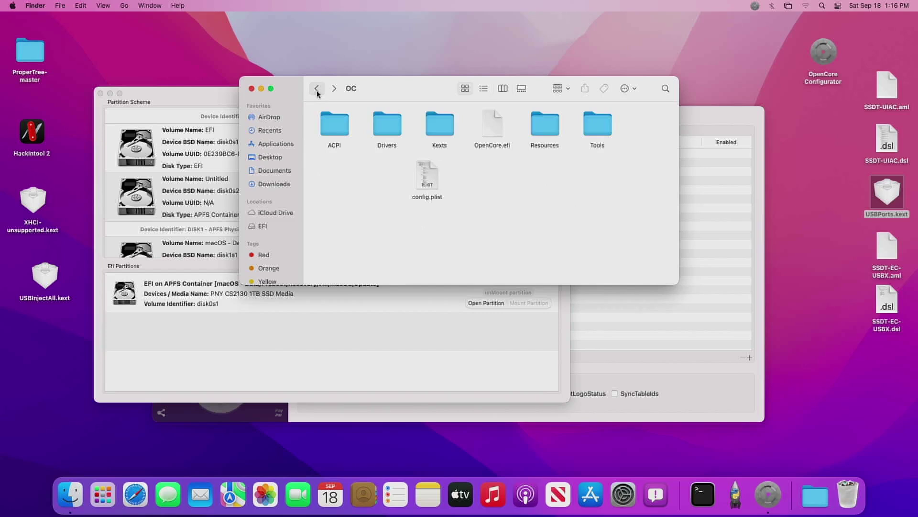
{"action": "right_click", "coordinate": [432, 180]}
{"action": "mouse_move", "coordinate": [523, 194]}
{"action": "left_click", "coordinate": [564, 196]}
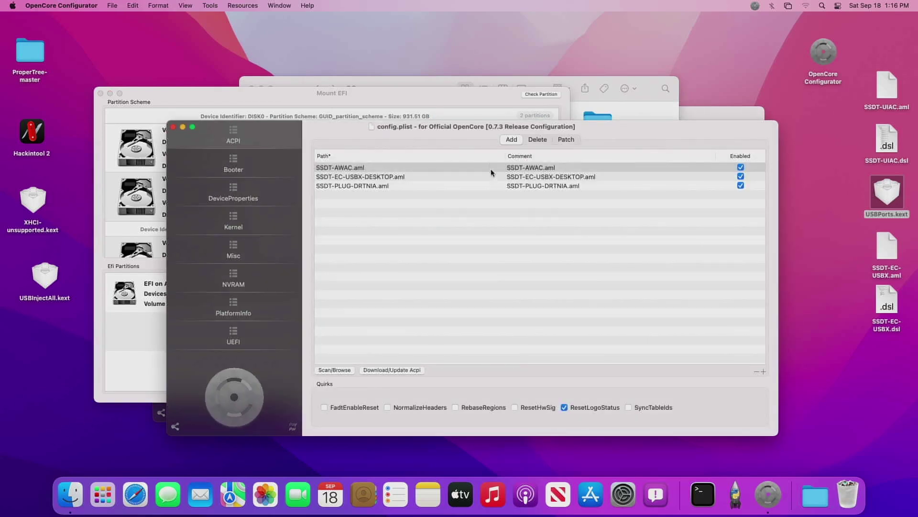
Rescan the OC folder into the Kernel kext list so USBPorts.kext is added.
{"action": "left_click", "coordinate": [228, 227]}
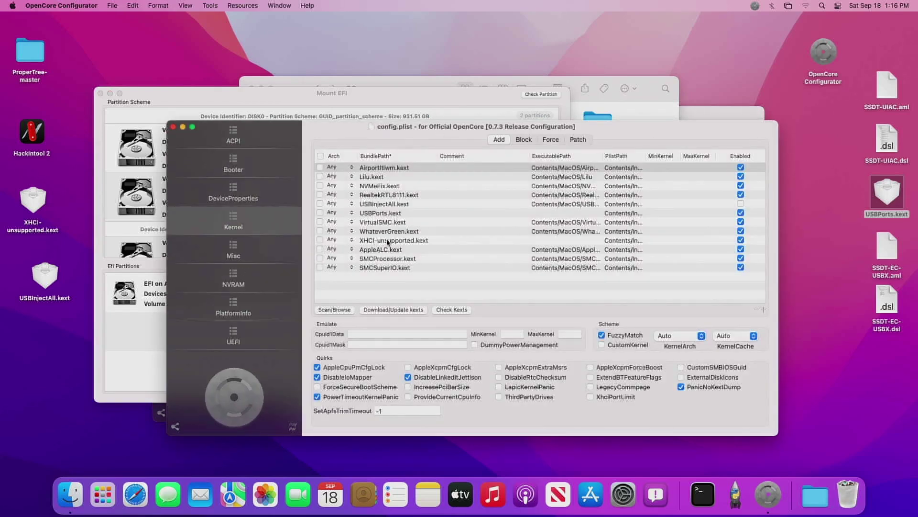
{"action": "left_click", "coordinate": [341, 311]}
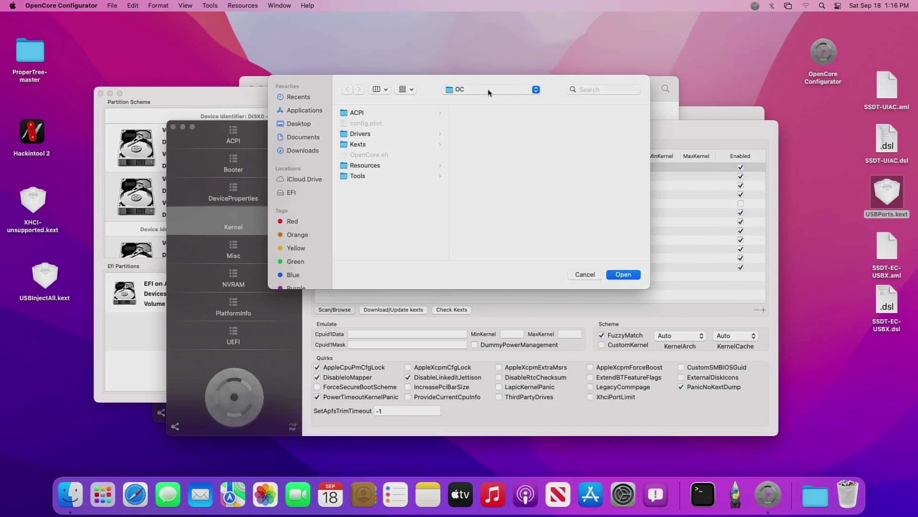
{"action": "left_click", "coordinate": [624, 274]}
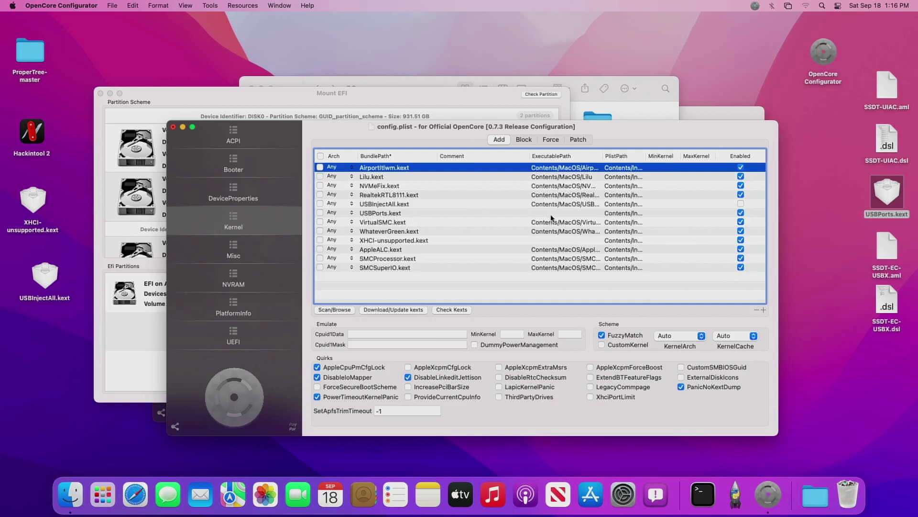
Leave the XhciPortLimit quirk switched off after toggling it on and back off.
{"action": "left_click", "coordinate": [604, 398]}
{"action": "mouse_move", "coordinate": [627, 402]}
{"action": "left_click", "coordinate": [590, 397]}
Save the edited config.plist and close the config, Mount EFI and OC folder windows.
{"action": "left_click", "coordinate": [112, 6]}
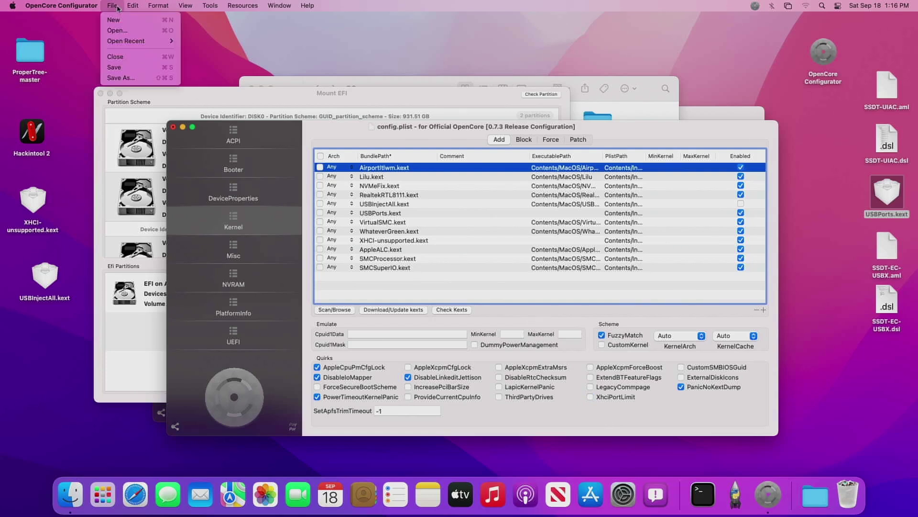
{"action": "left_click", "coordinate": [130, 68]}
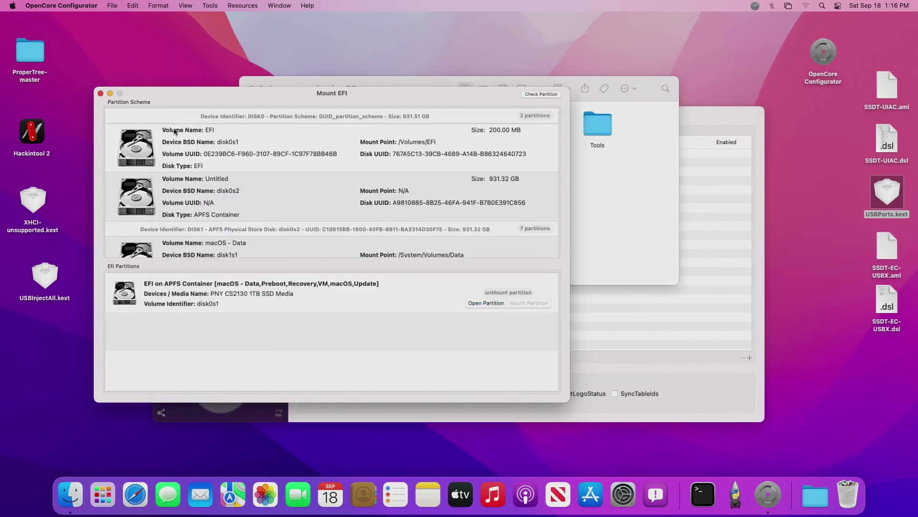
{"action": "left_click", "coordinate": [173, 127]}
{"action": "left_click", "coordinate": [100, 93]}
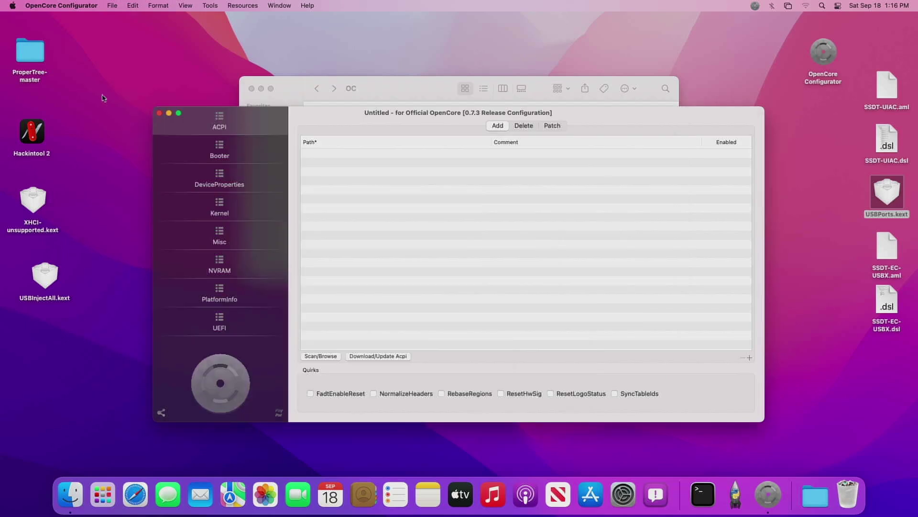
{"action": "left_click", "coordinate": [160, 114]}
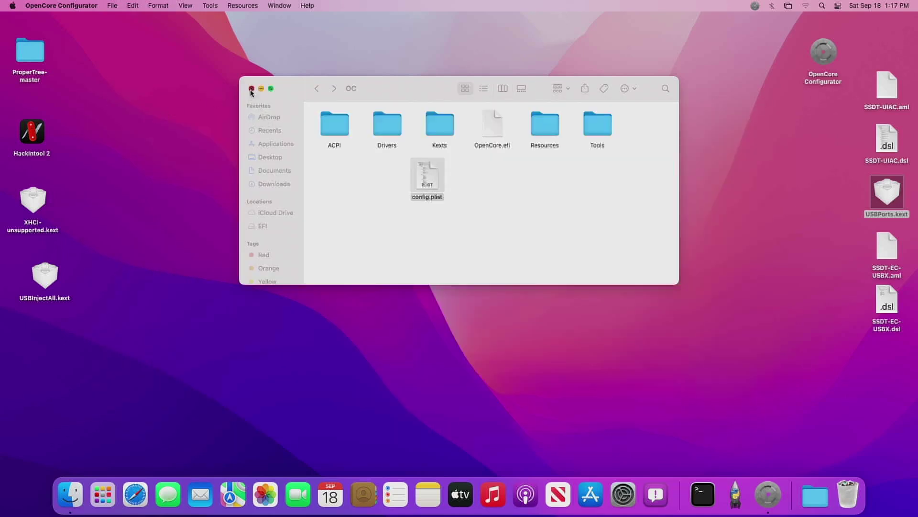
{"action": "left_click", "coordinate": [251, 89]}
Restart the computer from the Apple menu.
{"action": "left_click", "coordinate": [243, 98]}
{"action": "left_click", "coordinate": [13, 6]}
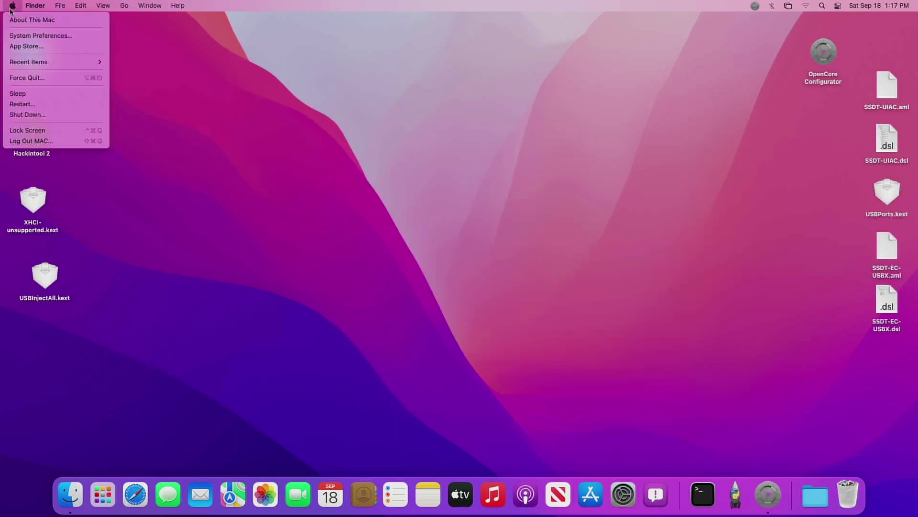
{"action": "left_click", "coordinate": [42, 105]}
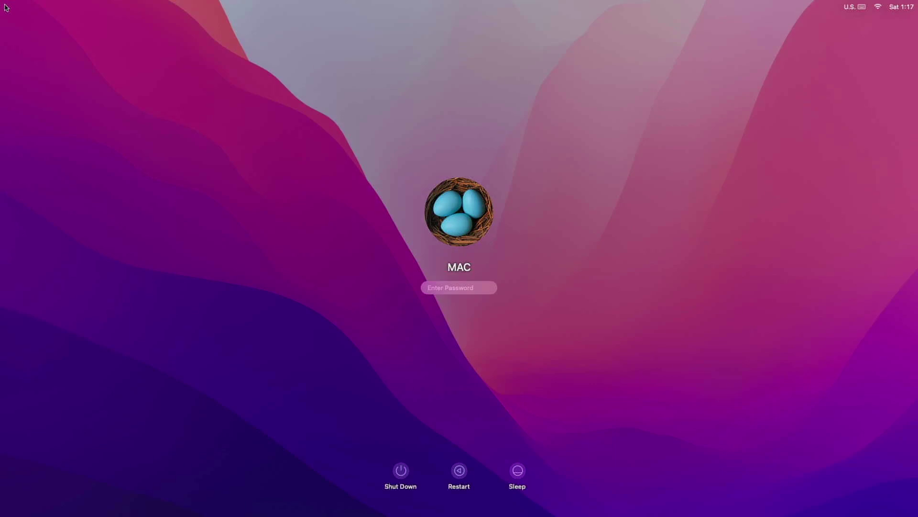
Log back in at the login screen with the account password.
{"action": "type", "text": "****"}
{"action": "key", "text": "Return"}
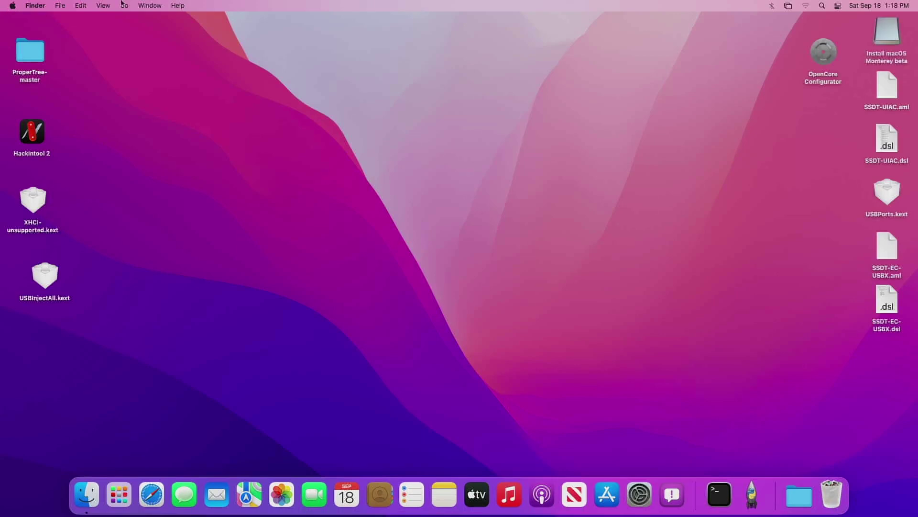
Eject the Install macOS Monterey beta drive each of the five times it reappears on the desktop.
{"action": "right_click", "coordinate": [883, 28]}
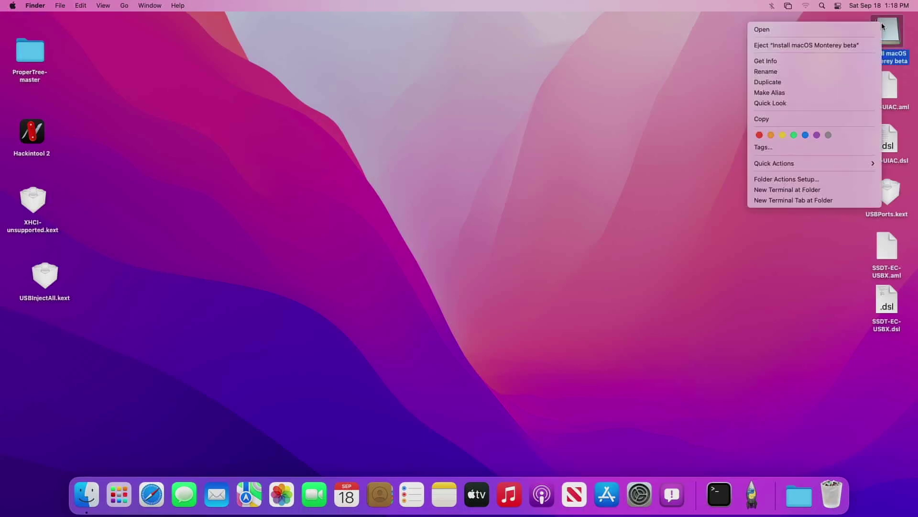
{"action": "left_click", "coordinate": [845, 40]}
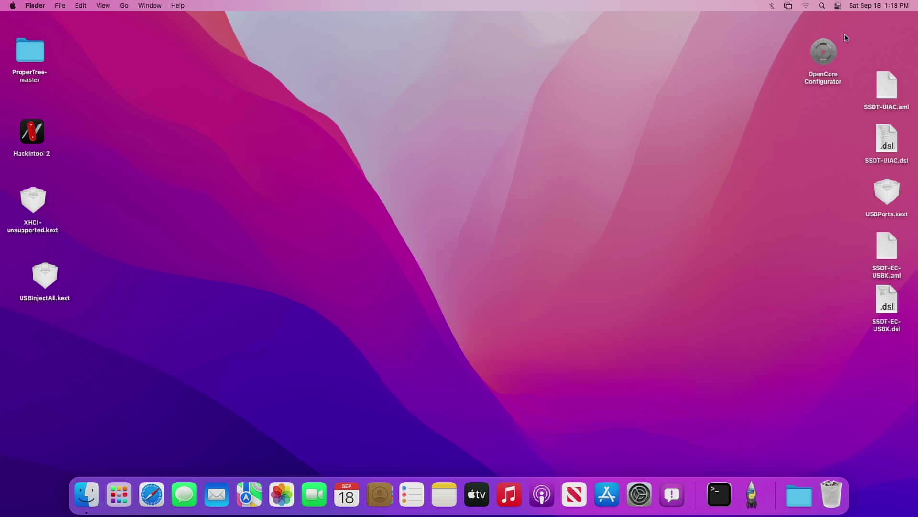
{"action": "right_click", "coordinate": [885, 30]}
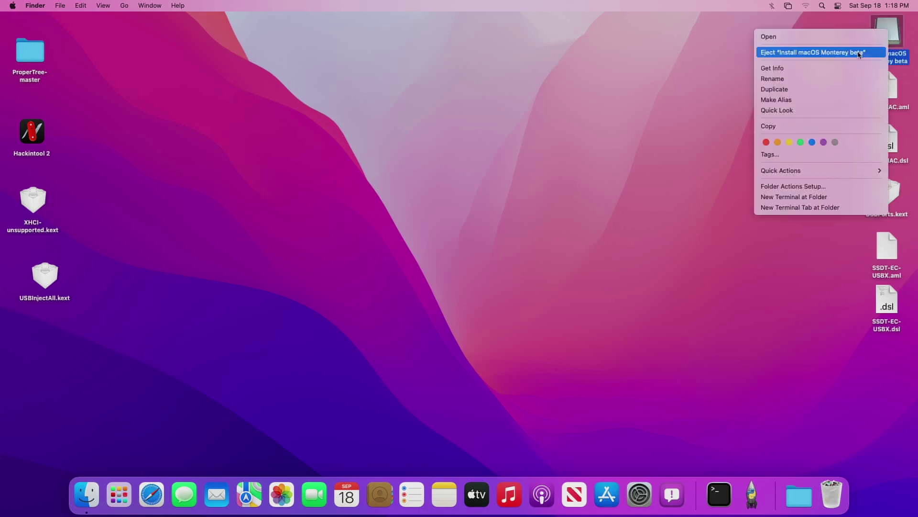
{"action": "left_click", "coordinate": [858, 52]}
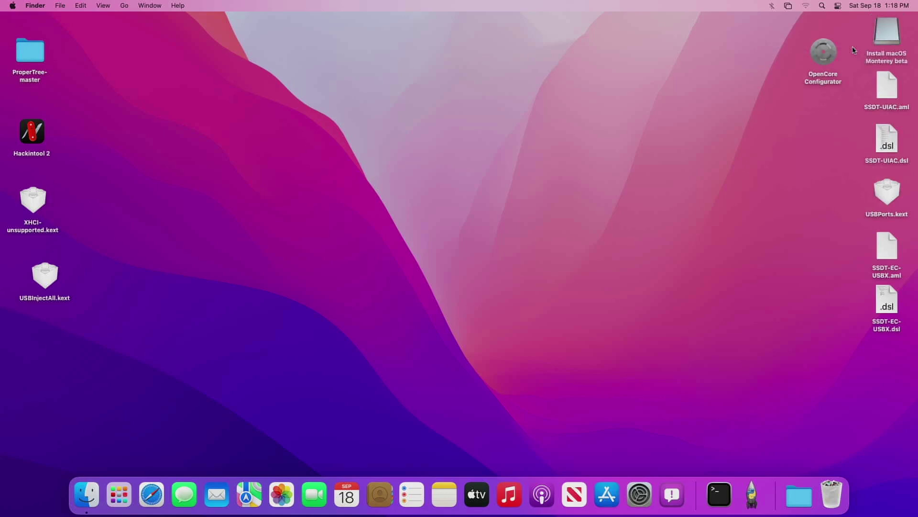
{"action": "right_click", "coordinate": [888, 31]}
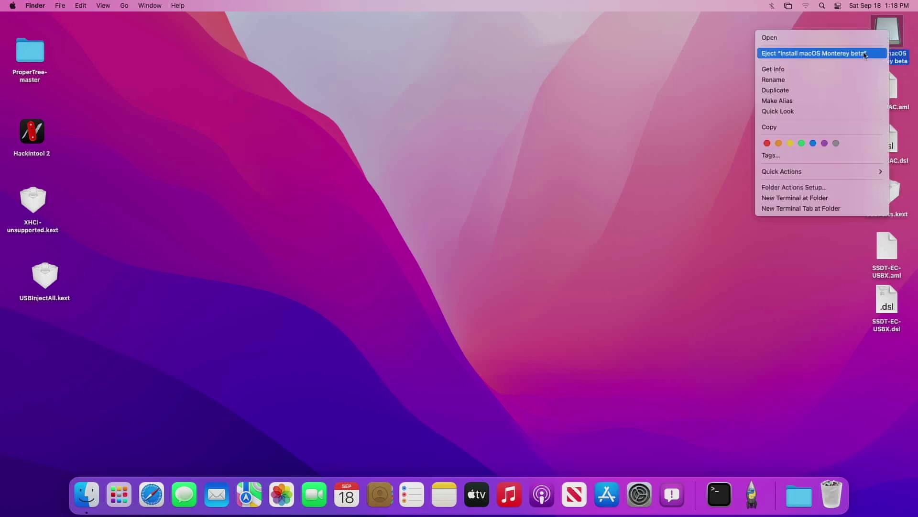
{"action": "left_click", "coordinate": [860, 54]}
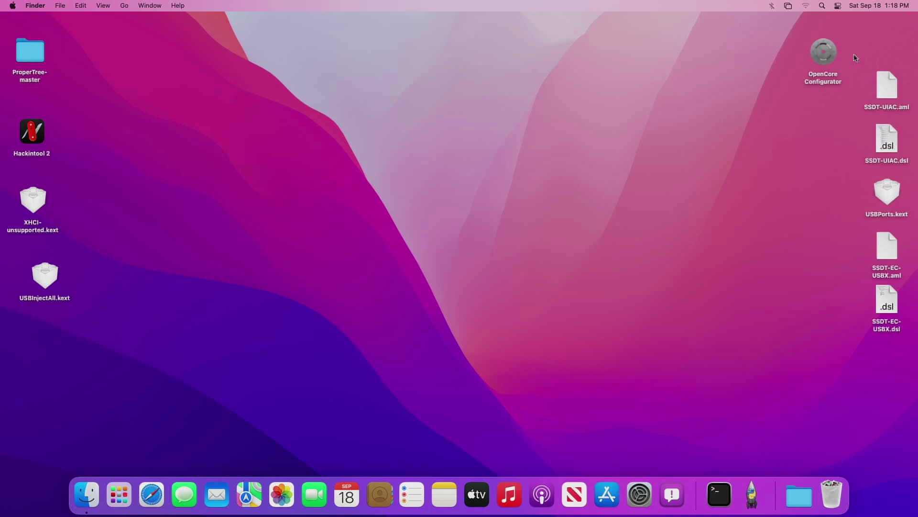
{"action": "right_click", "coordinate": [881, 39]}
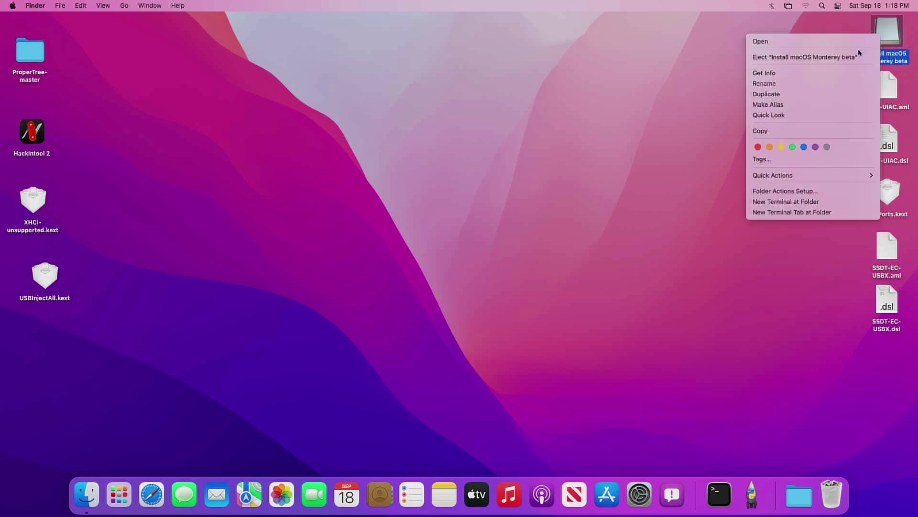
{"action": "left_click", "coordinate": [855, 57]}
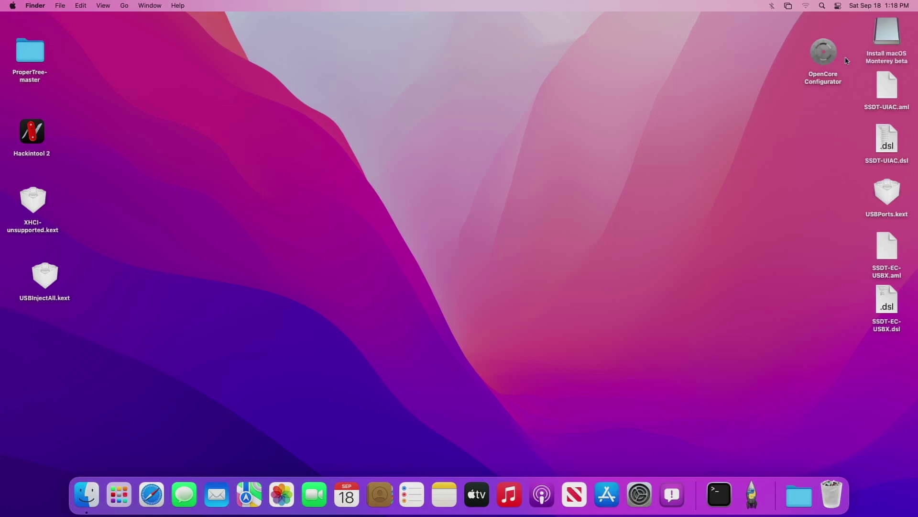
{"action": "right_click", "coordinate": [890, 26]}
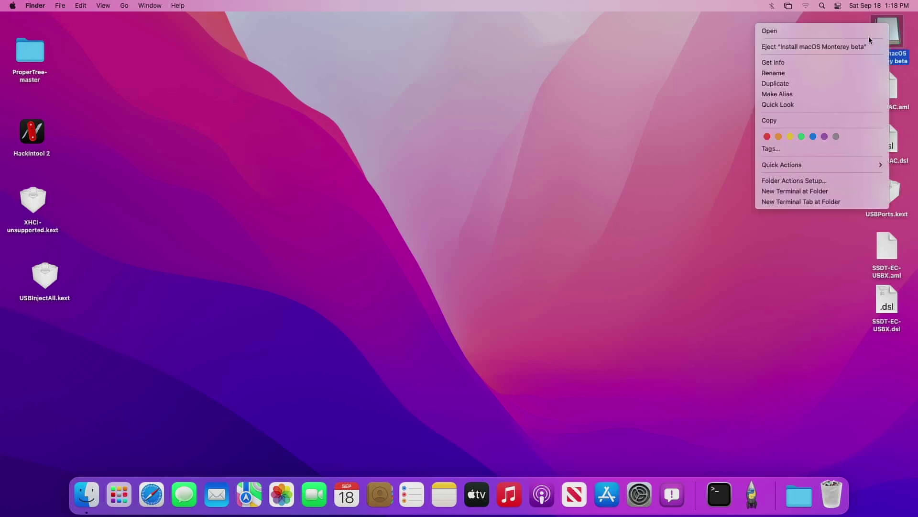
{"action": "left_click", "coordinate": [859, 48]}
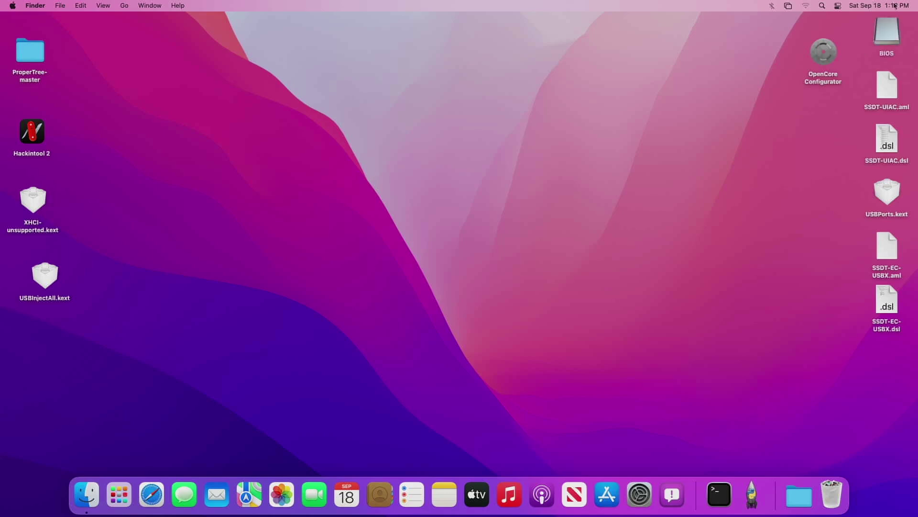
Eject the BIOS drive and dismiss the Disk Not Ejected Properly warning.
{"action": "right_click", "coordinate": [886, 37]}
{"action": "left_click", "coordinate": [854, 56]}
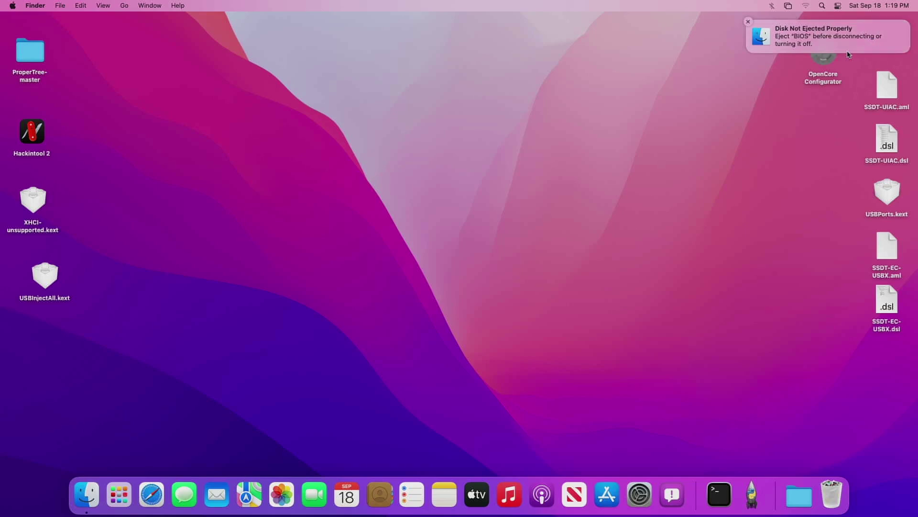
{"action": "left_click", "coordinate": [748, 22]}
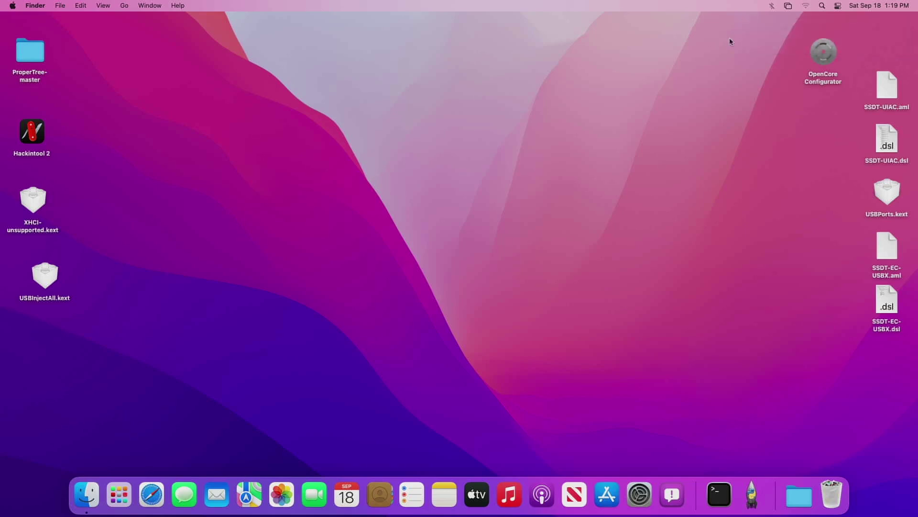
Nudge the USBInjectAll.kext file slightly up-left on the desktop.
{"action": "left_click", "coordinate": [54, 276]}
{"action": "left_click_drag", "start_coordinate": [55, 276], "coordinate": [45, 265]}
{"action": "left_click", "coordinate": [108, 259]}
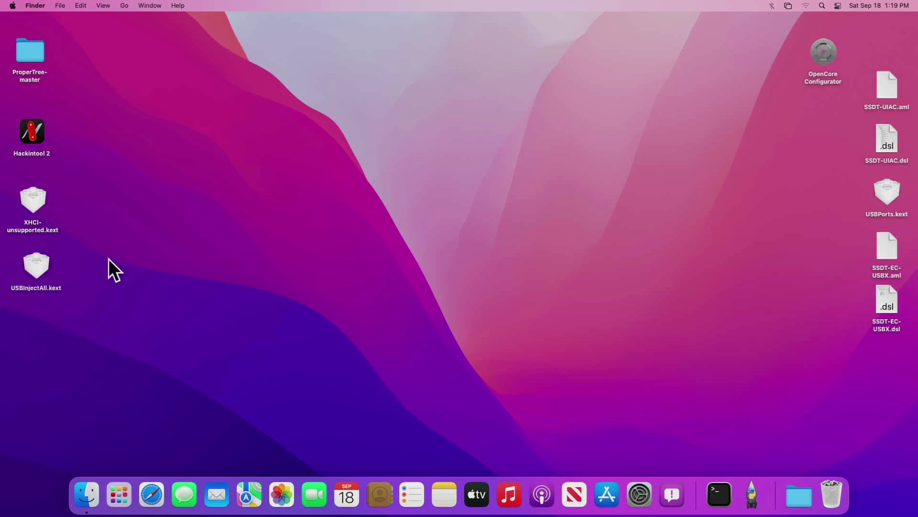
Launch Hackintool 2 and show its USB ports list for the Comet Lake controller.
{"action": "left_click", "coordinate": [43, 137]}
{"action": "double_click", "coordinate": [43, 137]}
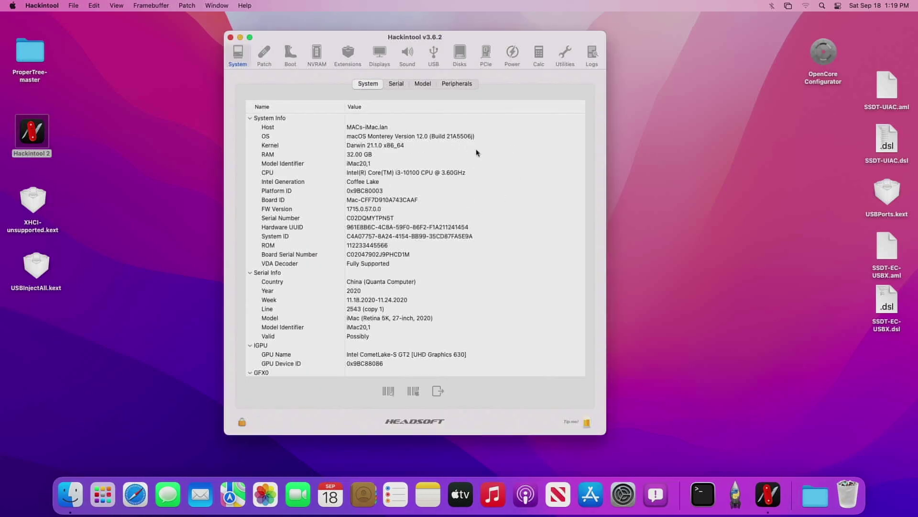
{"action": "left_click", "coordinate": [434, 57]}
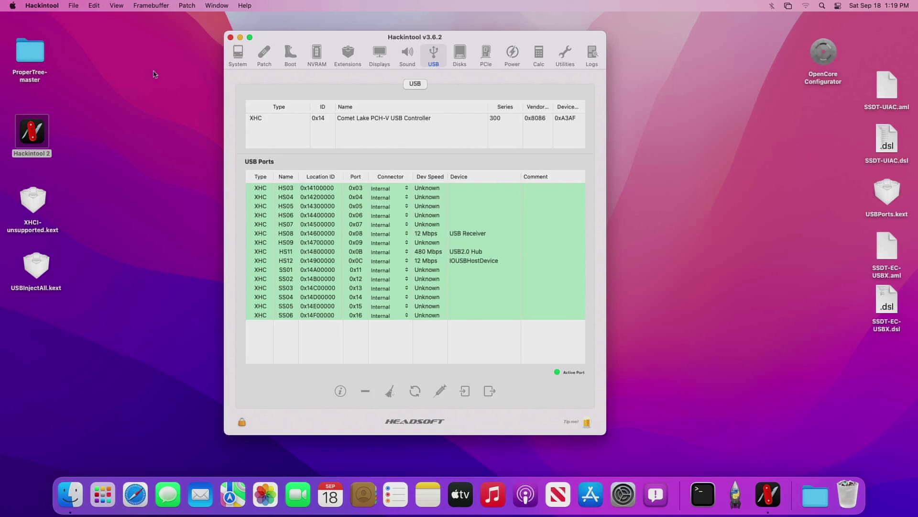
Show the PCIe device list and select the 00:14.0 USB controller (0xA3AF).
{"action": "left_click", "coordinate": [487, 65]}
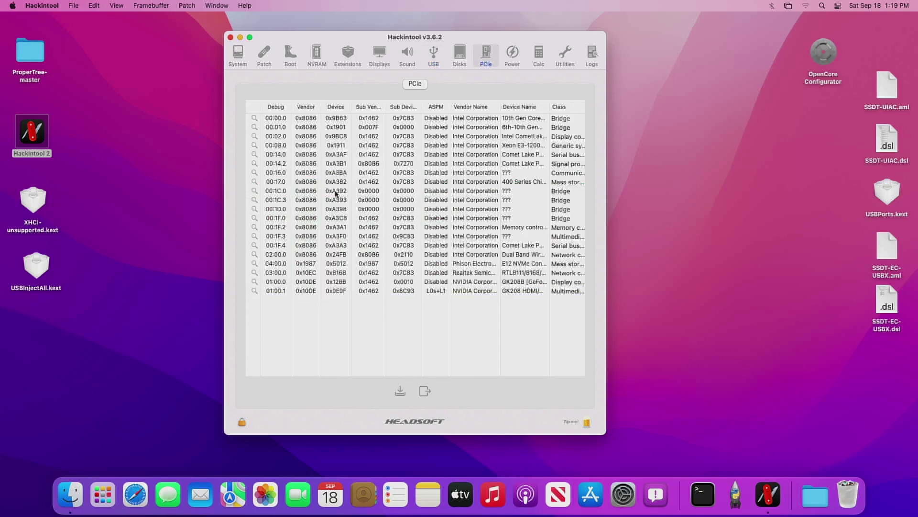
{"action": "left_click", "coordinate": [339, 156]}
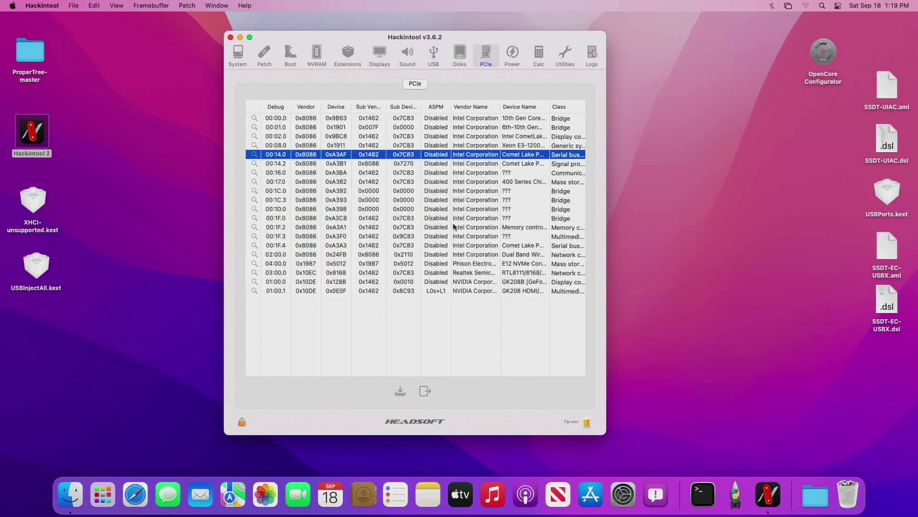